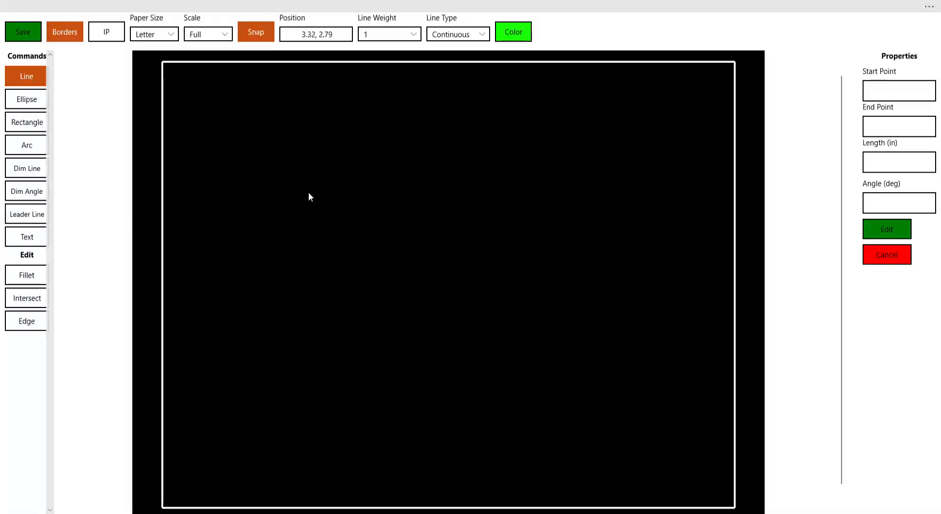
Draw a horizontal line about 2.81 in long from about 2.40, 2.40 in the upper part of the sheet
{"action": "left_click", "coordinate": [270, 174]}
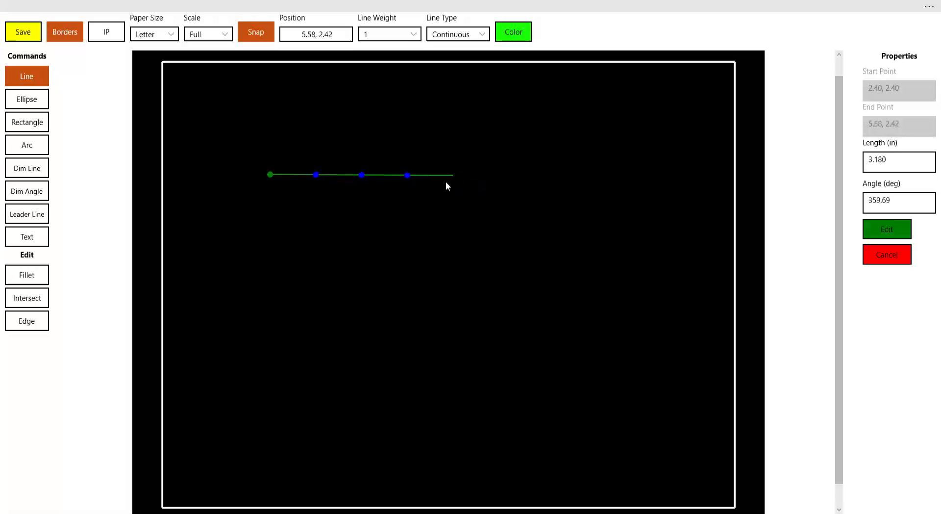
{"action": "left_click", "coordinate": [432, 178]}
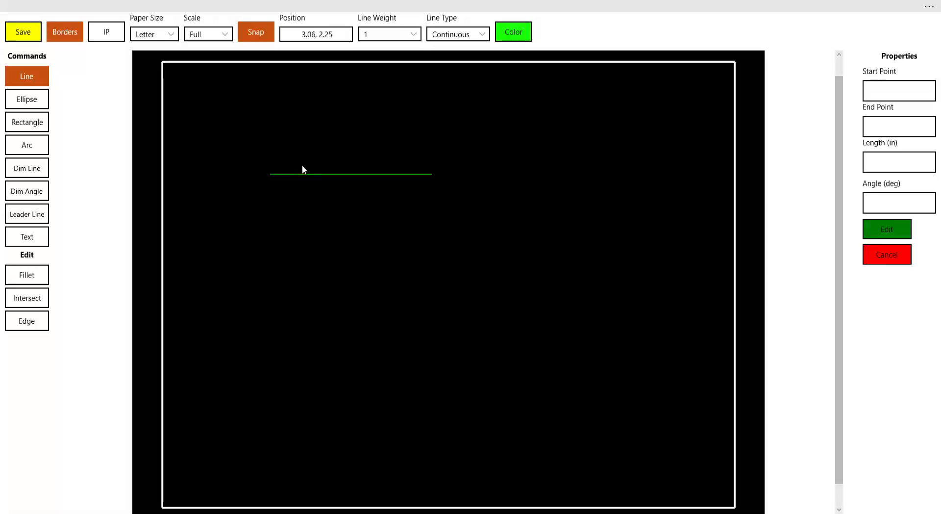
{"action": "left_click", "coordinate": [27, 75]}
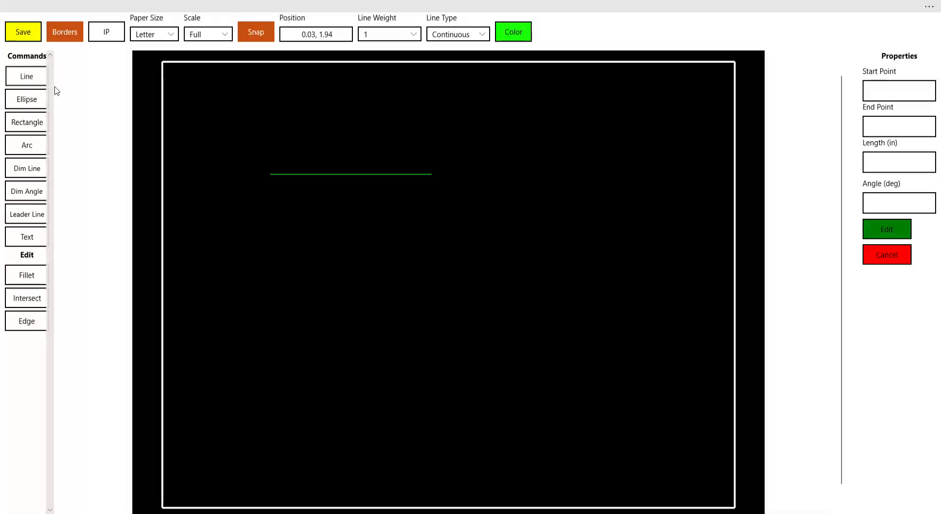
{"action": "left_click", "coordinate": [27, 76]}
{"action": "left_click", "coordinate": [38, 79]}
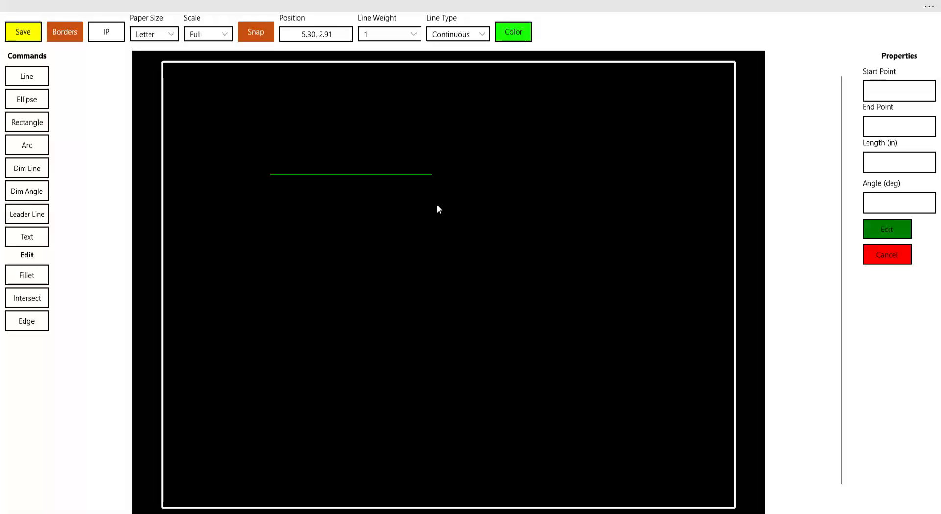
Select the horizontal line and set its length to 3 in and its angle to 315 degrees
{"action": "scroll", "coordinate": [438, 206], "scroll_direction": "up", "scroll_amount": 3}
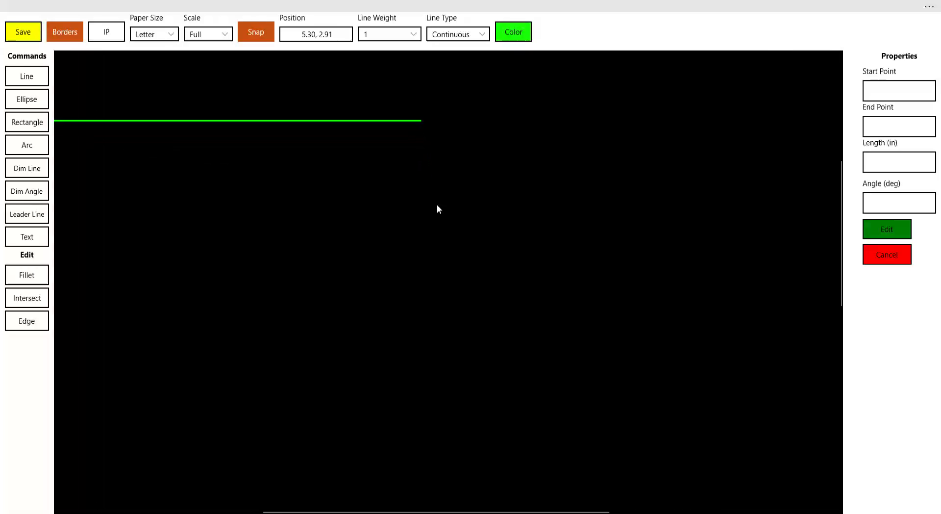
{"action": "scroll", "coordinate": [431, 208], "scroll_direction": "down", "scroll_amount": 3}
{"action": "scroll", "coordinate": [392, 221], "scroll_direction": "up", "scroll_amount": 4}
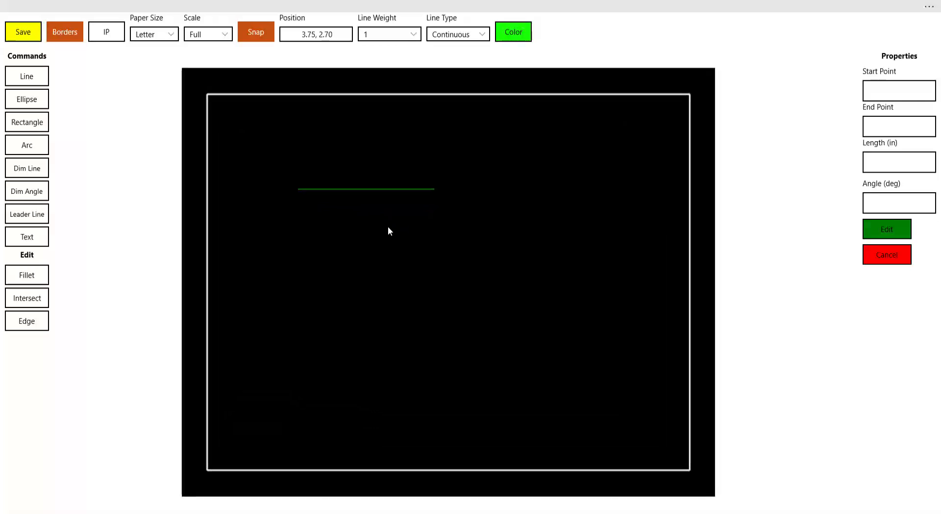
{"action": "scroll", "coordinate": [384, 217], "scroll_direction": "up", "scroll_amount": 1}
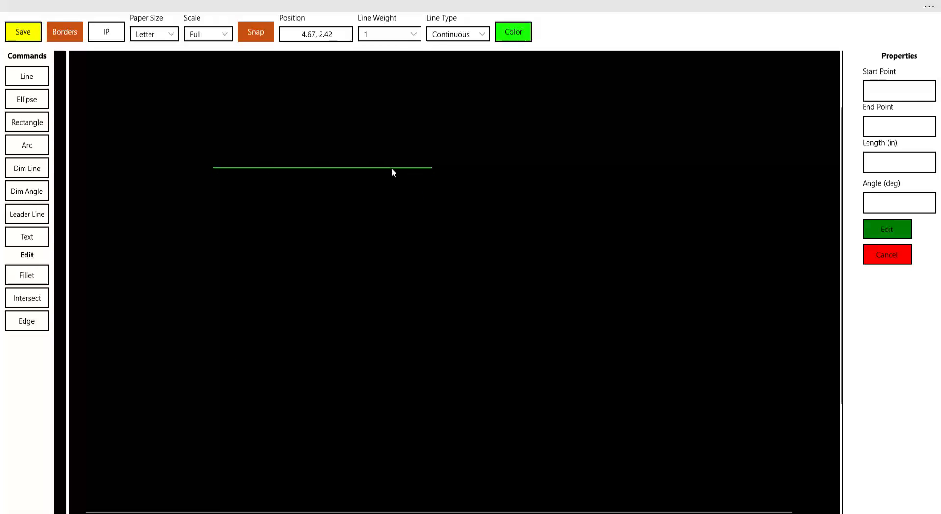
{"action": "left_click", "coordinate": [398, 168]}
{"action": "left_click", "coordinate": [398, 167]}
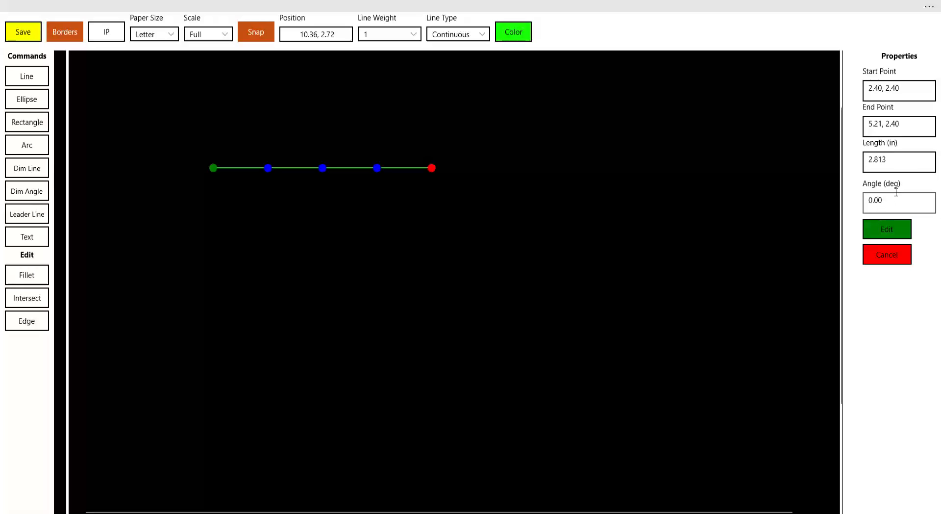
{"action": "left_click", "coordinate": [900, 166]}
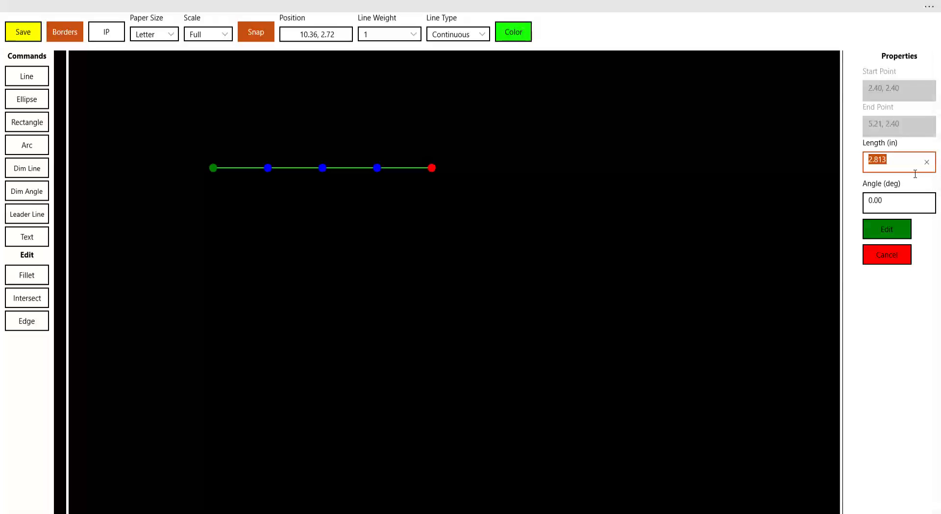
{"action": "type", "text": "3"}
{"action": "left_click", "coordinate": [860, 206]}
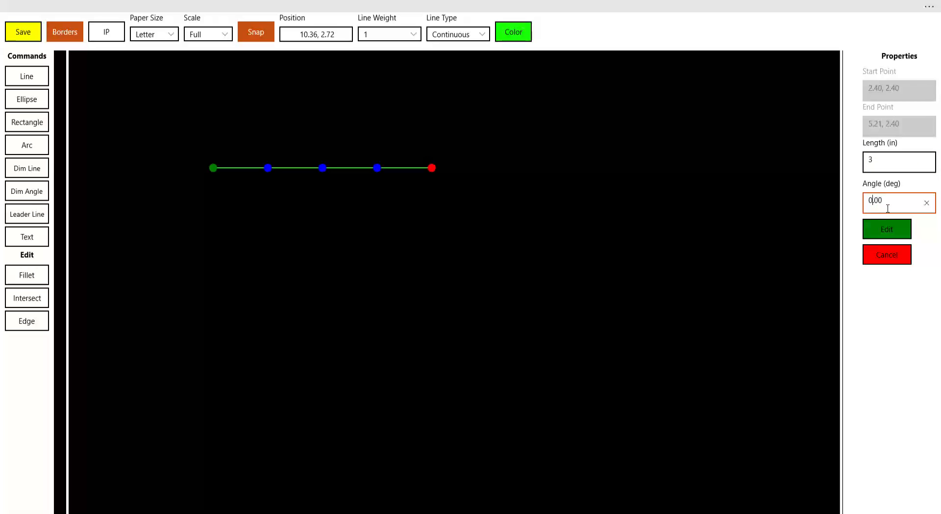
{"action": "type", "text": "315"}
{"action": "left_click", "coordinate": [887, 230]}
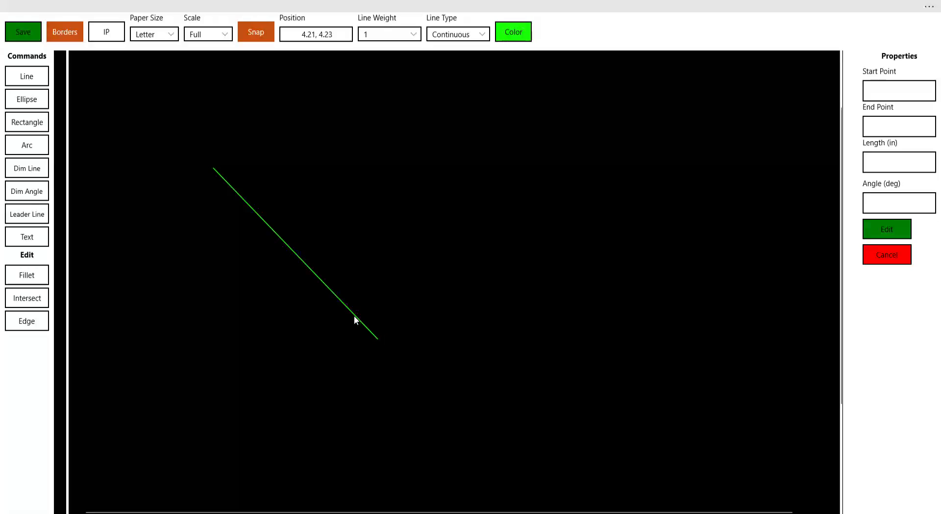
Move the slanted line's lower endpoint up to about 4.93, 2.40 so that the line is horizontal
{"action": "left_click", "coordinate": [343, 304]}
{"action": "left_click", "coordinate": [345, 309]}
{"action": "left_click", "coordinate": [214, 169]}
{"action": "left_click", "coordinate": [214, 168]}
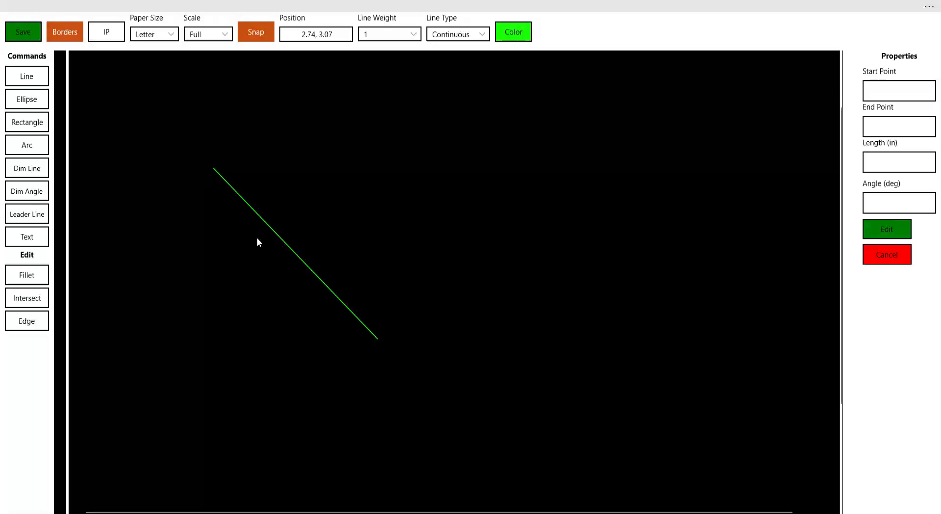
{"action": "left_click", "coordinate": [356, 317]}
{"action": "left_click", "coordinate": [356, 320]}
{"action": "left_click", "coordinate": [359, 320]}
{"action": "left_click_drag", "start_coordinate": [380, 340], "coordinate": [410, 175]}
{"action": "left_click", "coordinate": [410, 175]}
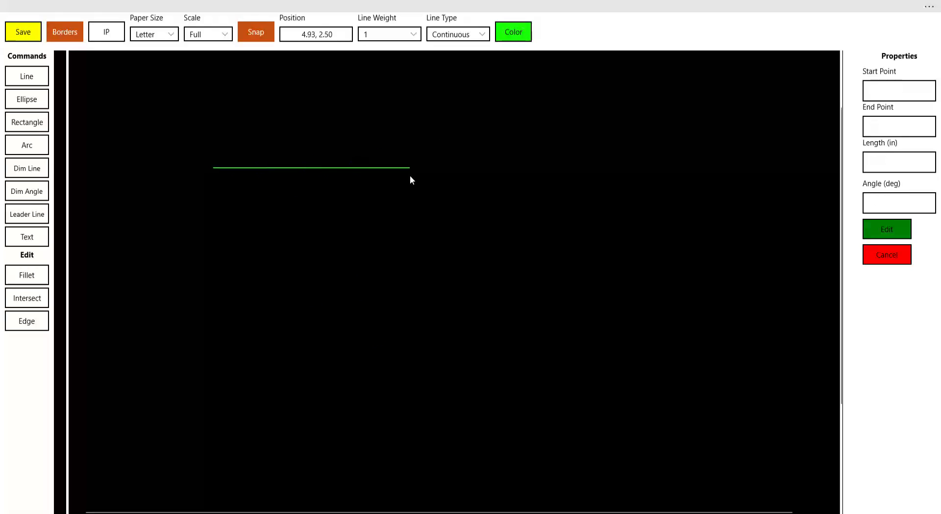
Draw a vertical line downward from the snapped endpoint of the horizontal line at about 4.93, 2.40
{"action": "left_click", "coordinate": [27, 78]}
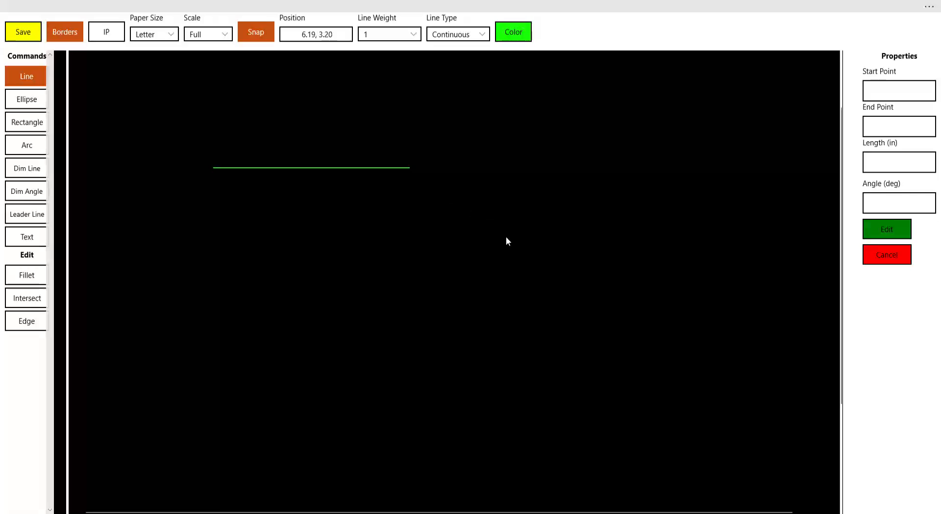
{"action": "left_click", "coordinate": [410, 169]}
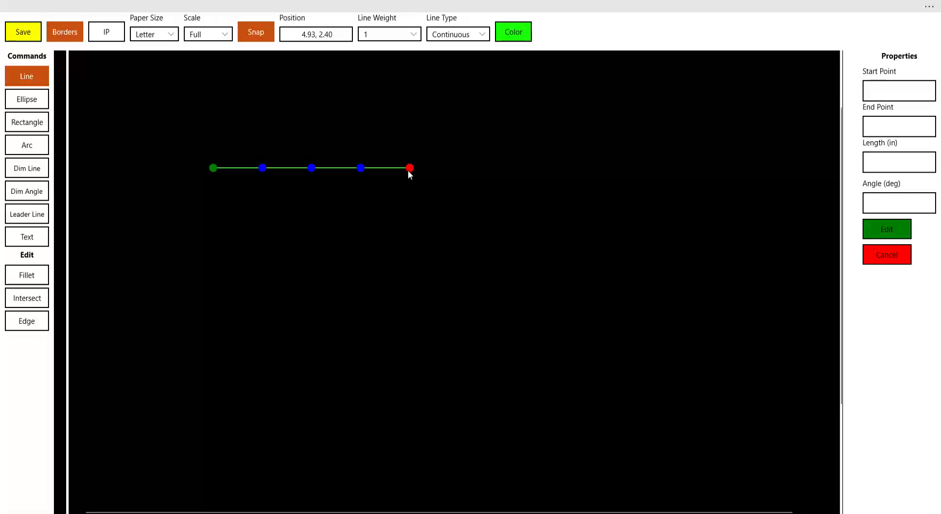
{"action": "left_click", "coordinate": [255, 33]}
{"action": "left_click", "coordinate": [409, 168]}
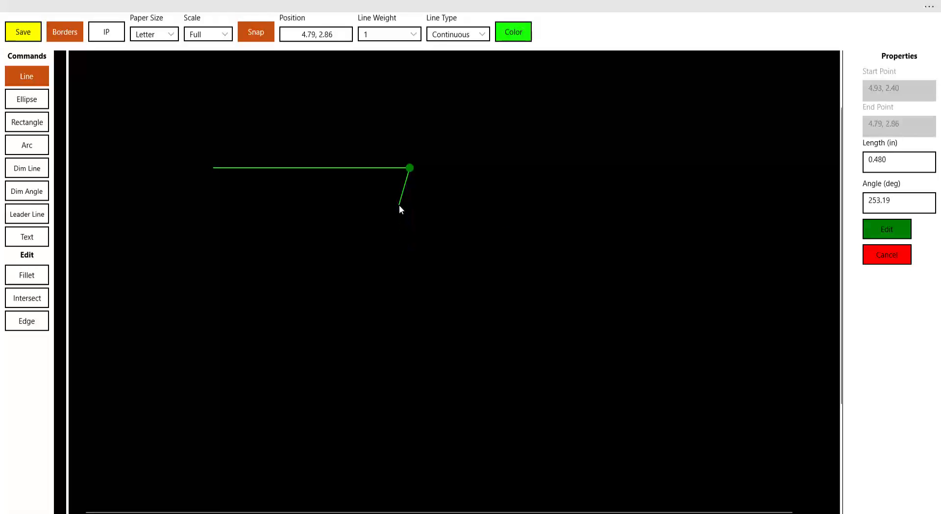
{"action": "left_click", "coordinate": [418, 320]}
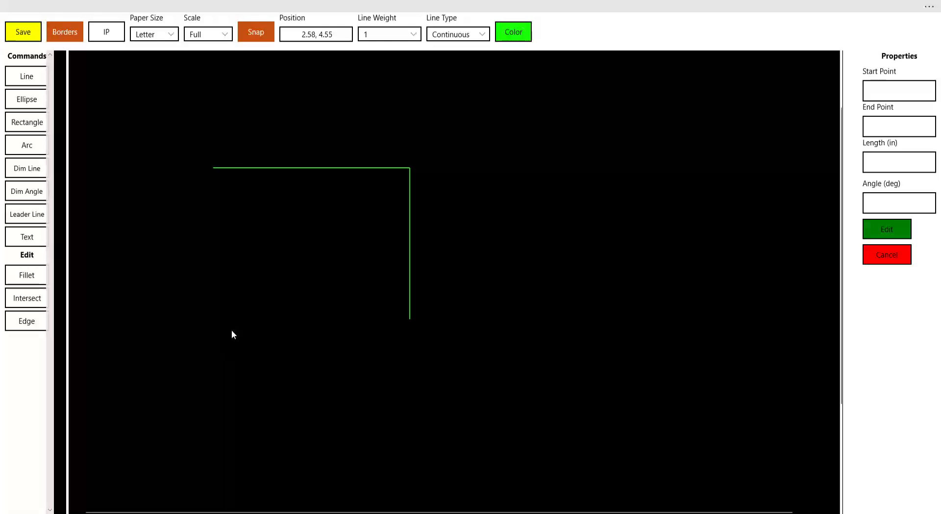
Draw a slanted line upward from about 2.35, 4.38 and extend it to the horizontal line with Edge
{"action": "left_click", "coordinate": [34, 74]}
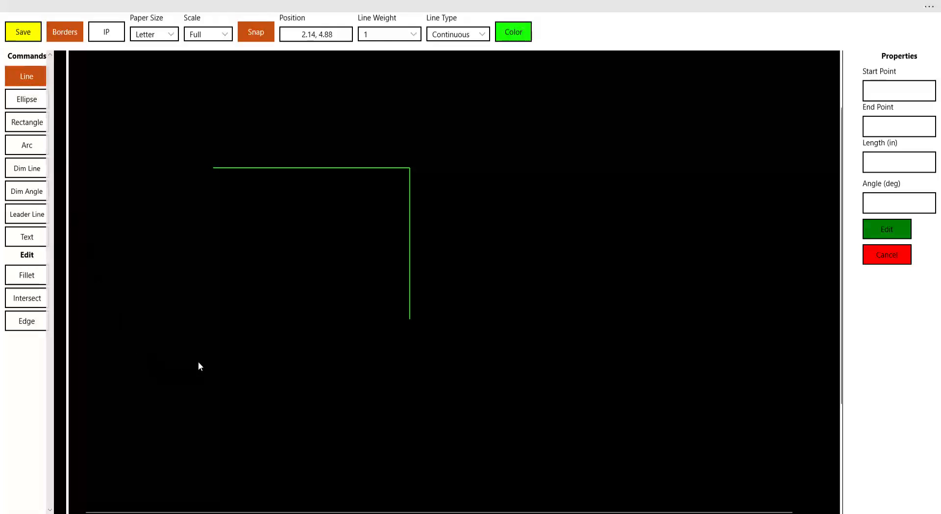
{"action": "left_click_drag", "start_coordinate": [209, 327], "coordinate": [254, 246]}
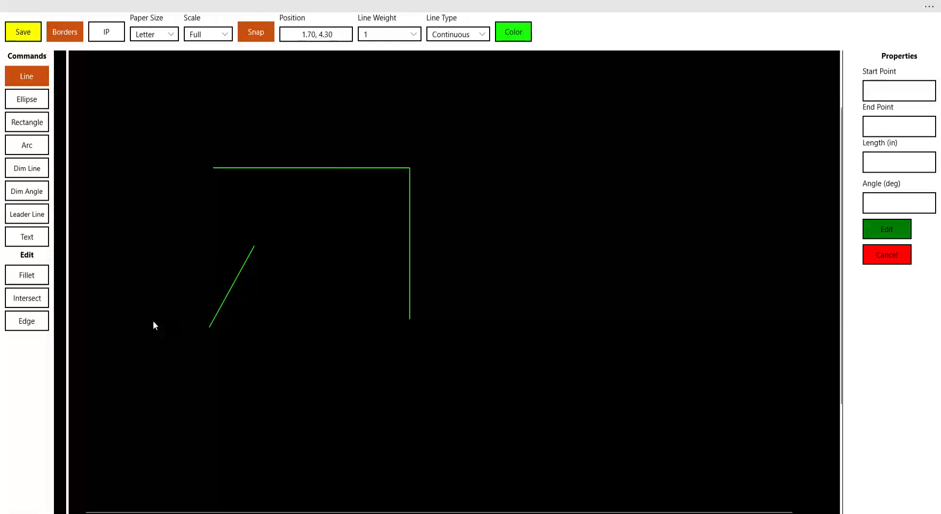
{"action": "left_click", "coordinate": [43, 320]}
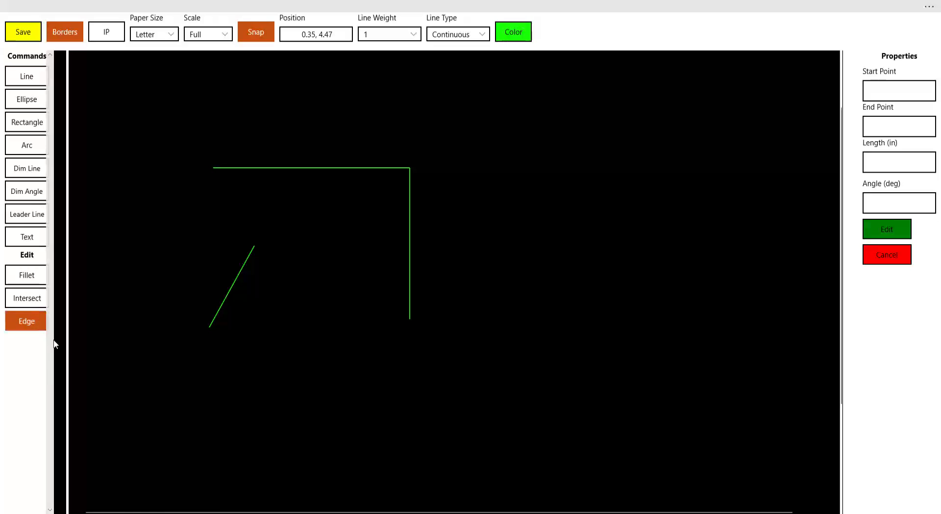
{"action": "left_click", "coordinate": [332, 168]}
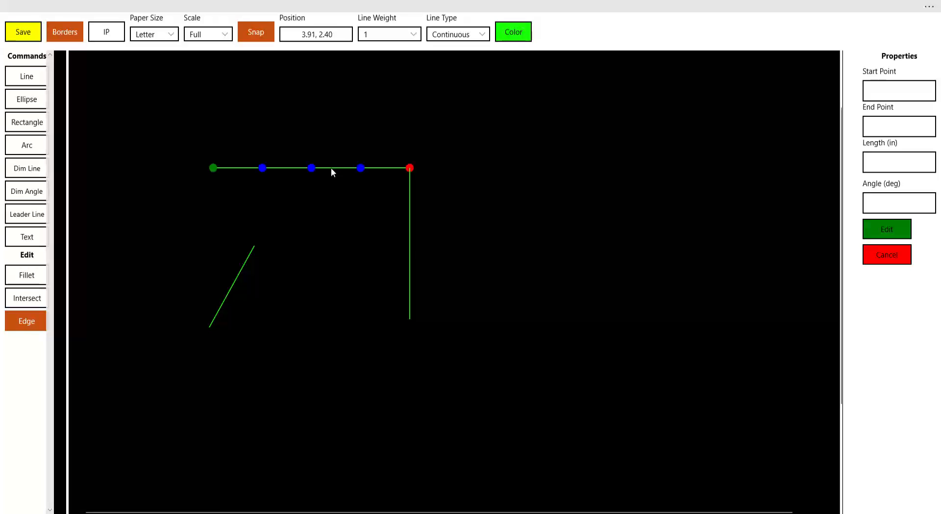
{"action": "left_click", "coordinate": [239, 277]}
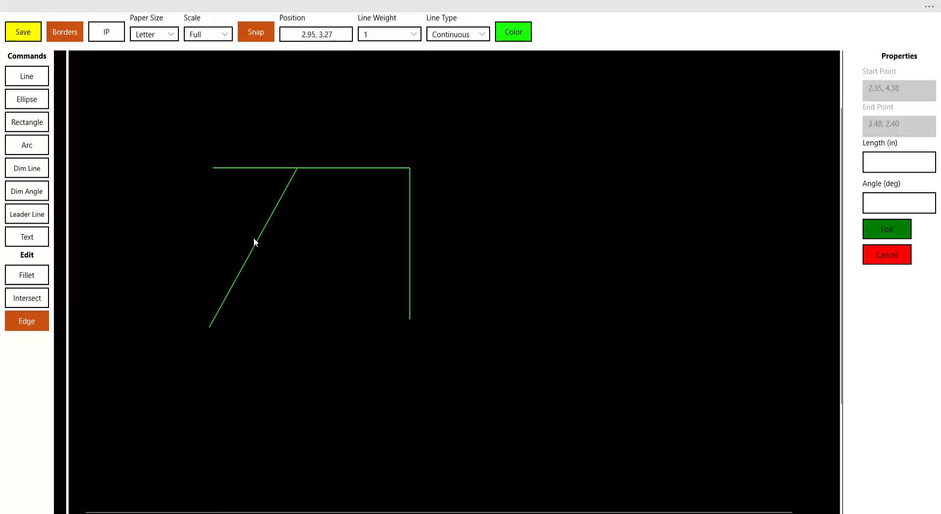
{"action": "left_click", "coordinate": [37, 314]}
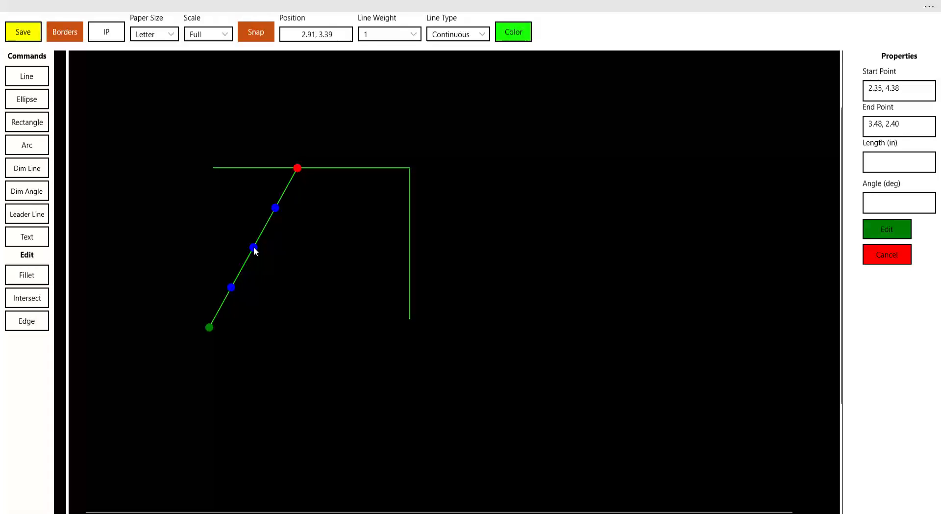
Move the slanted line across the horizontal line and trim it there with Edge, keeping the part above
{"action": "left_click_drag", "start_coordinate": [254, 249], "coordinate": [309, 181]}
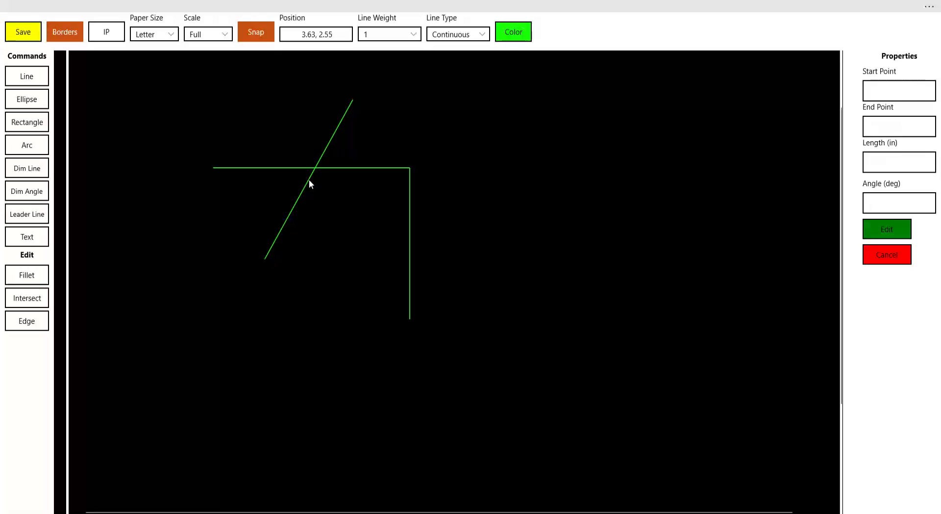
{"action": "left_click", "coordinate": [33, 320]}
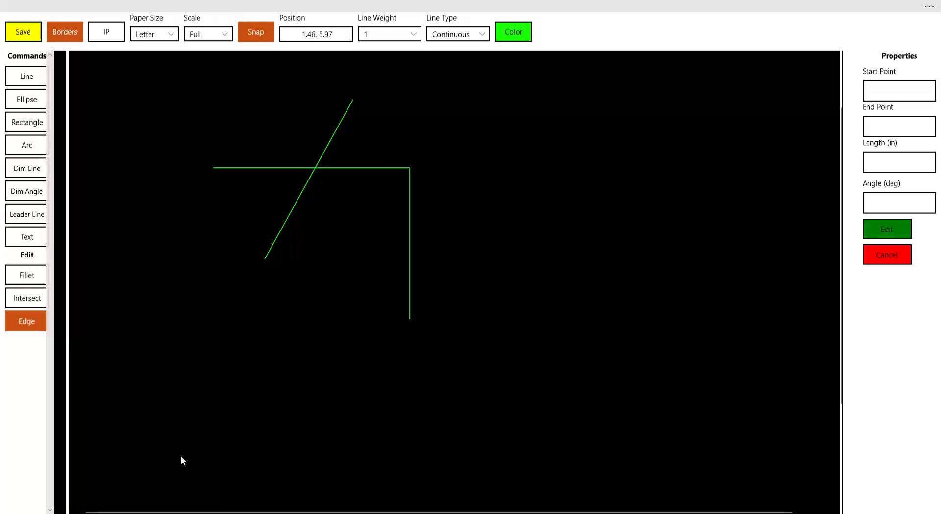
{"action": "left_click", "coordinate": [350, 168]}
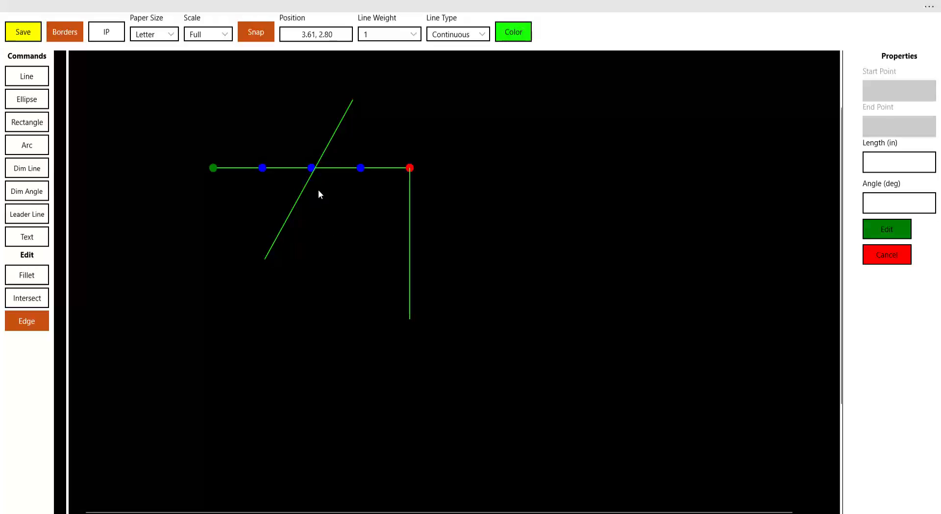
{"action": "left_click", "coordinate": [325, 148]}
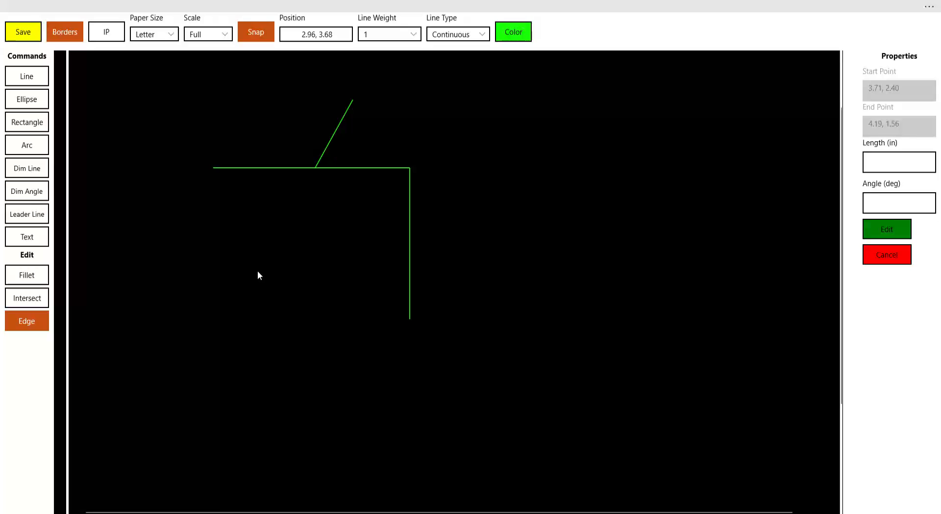
{"action": "left_click", "coordinate": [15, 321]}
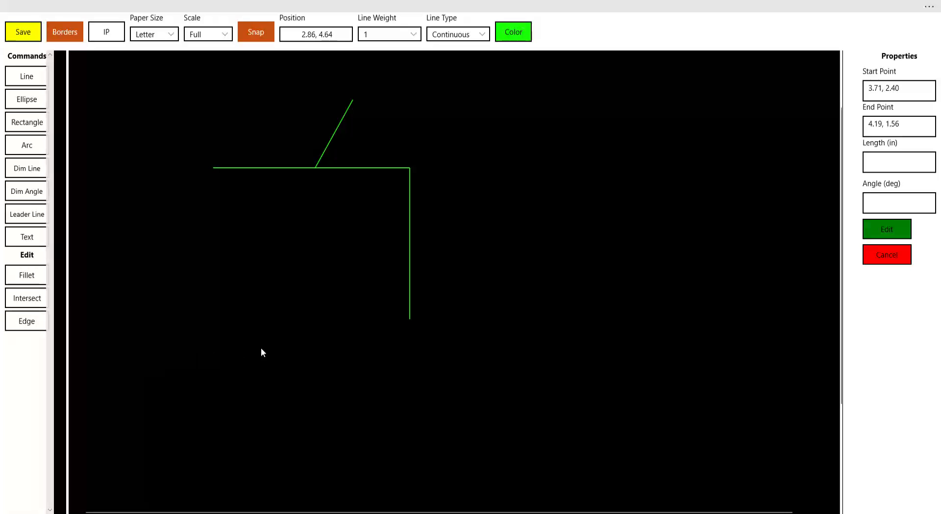
Fillet the corner between the horizontal and vertical lines with a radius of 0.25 in
{"action": "left_click", "coordinate": [35, 280]}
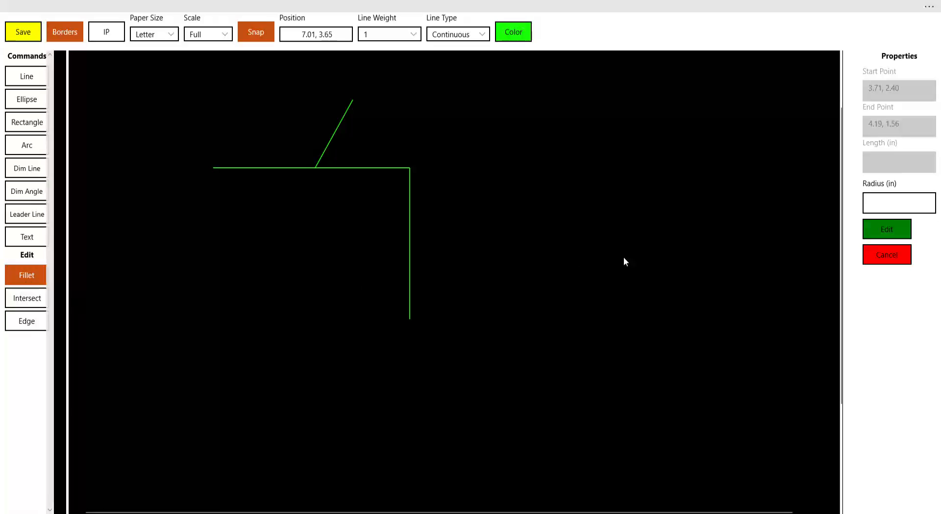
{"action": "left_click", "coordinate": [933, 206]}
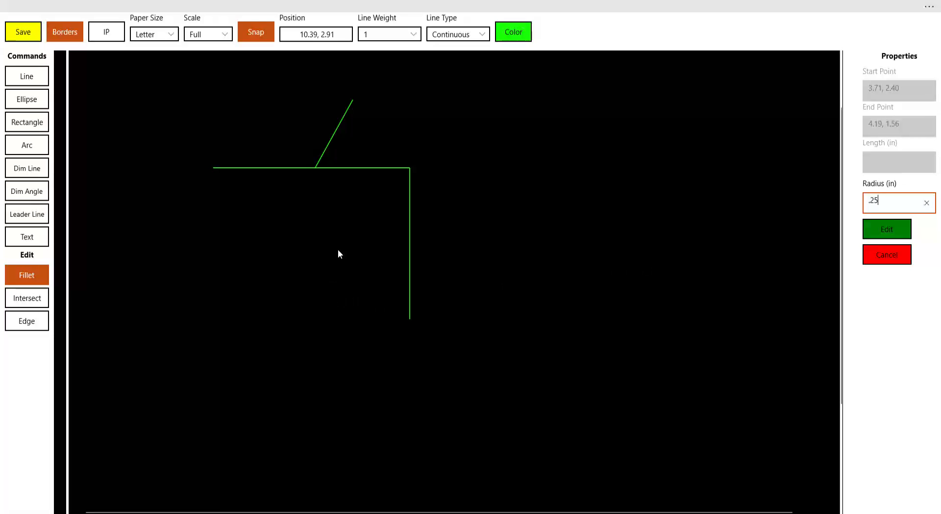
{"action": "left_click", "coordinate": [349, 168]}
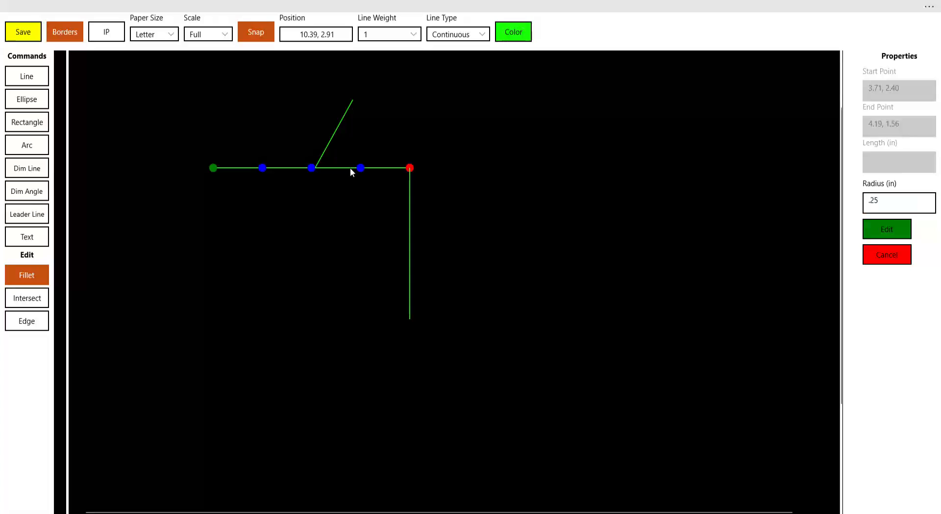
{"action": "left_click", "coordinate": [409, 228]}
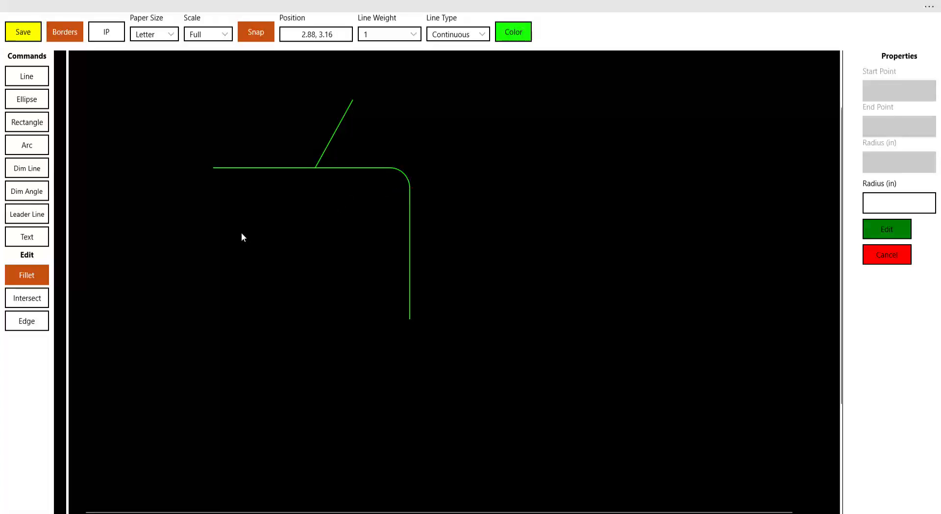
{"action": "left_click", "coordinate": [31, 276]}
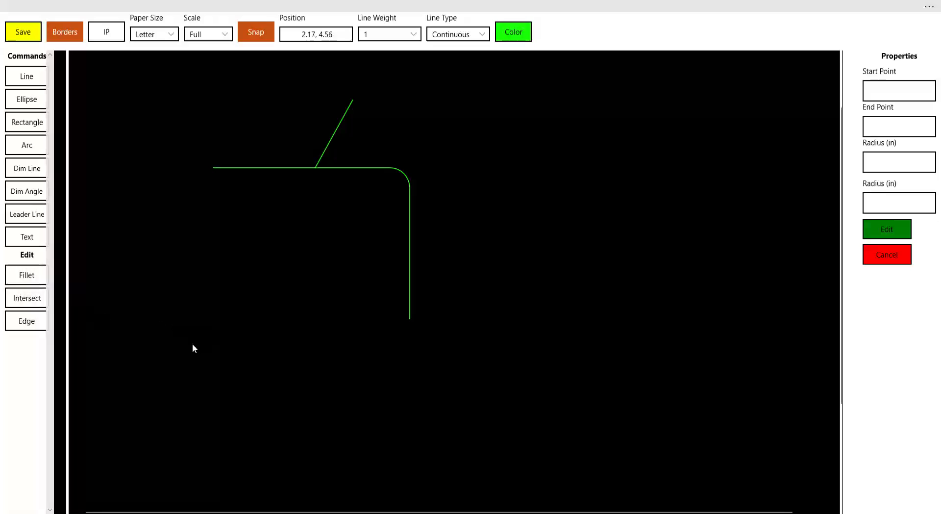
Delete the fillet arc between the horizontal and vertical lines
{"action": "left_click", "coordinate": [400, 170]}
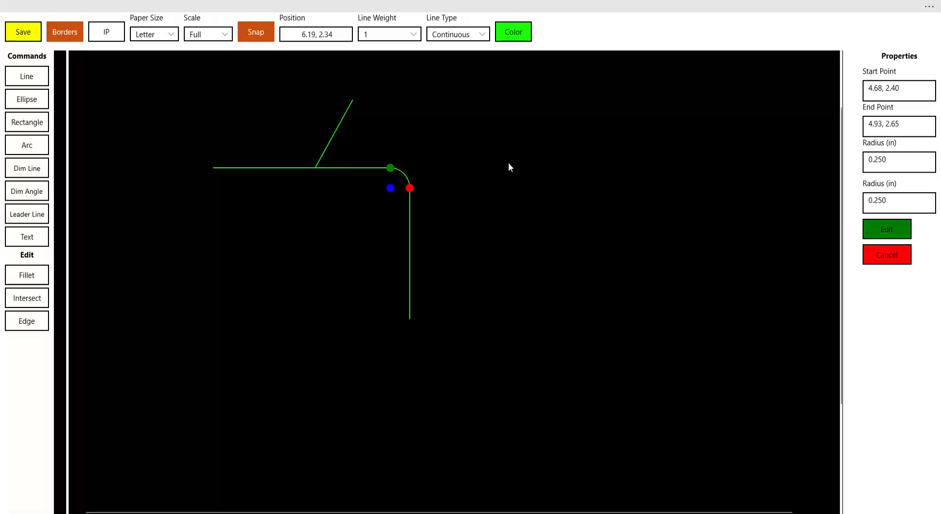
{"action": "key", "text": "Delete"}
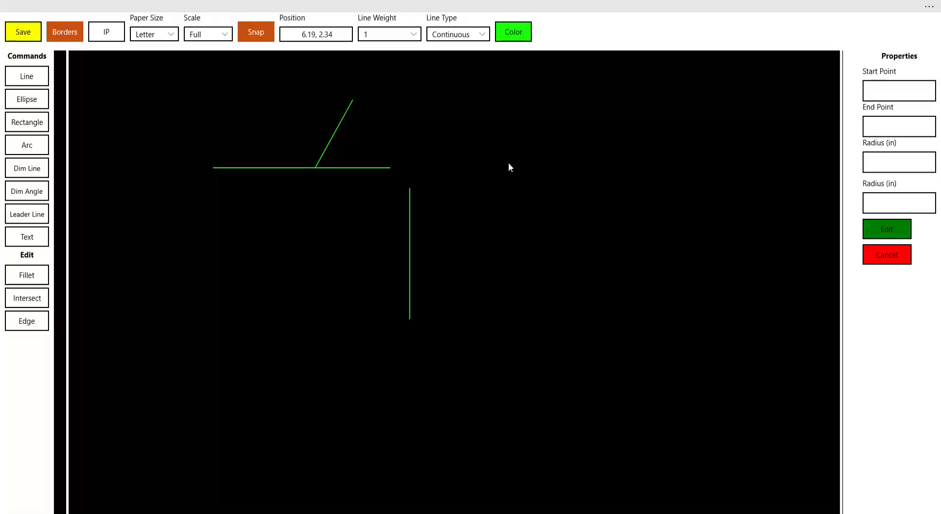
Join the horizontal and vertical lines in a sharp corner with Intersect
{"action": "left_click", "coordinate": [27, 297]}
{"action": "left_click", "coordinate": [366, 167]}
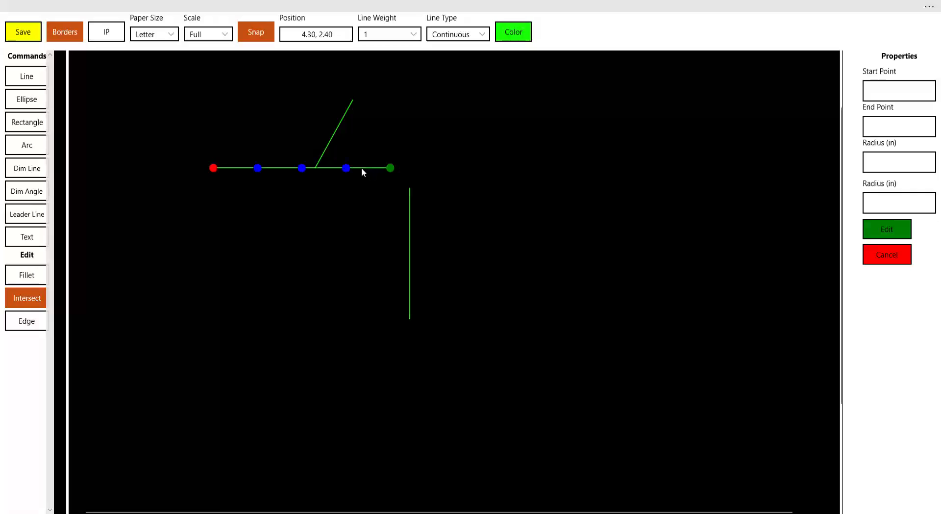
{"action": "left_click", "coordinate": [409, 212]}
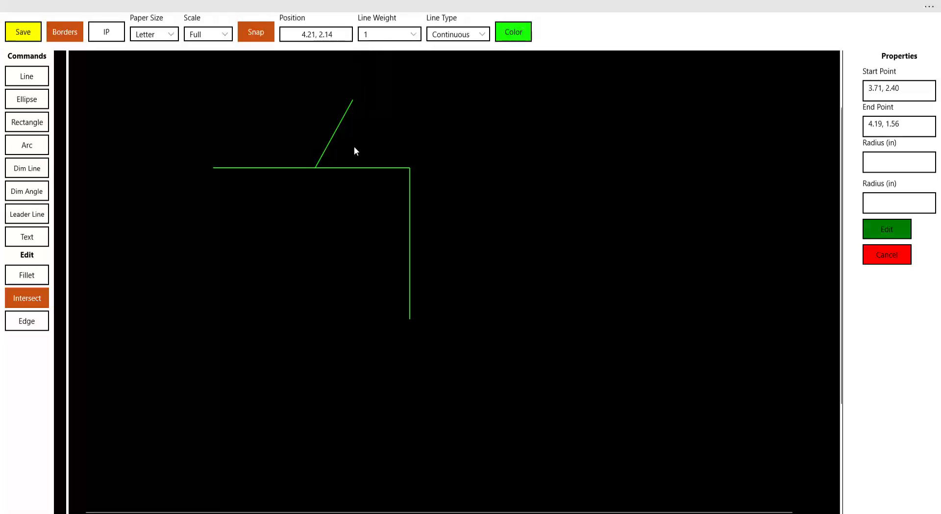
Start a new line at about 6.30, 3.82 and set its line weight to 3
{"action": "left_click", "coordinate": [27, 76]}
{"action": "left_click", "coordinate": [517, 282]}
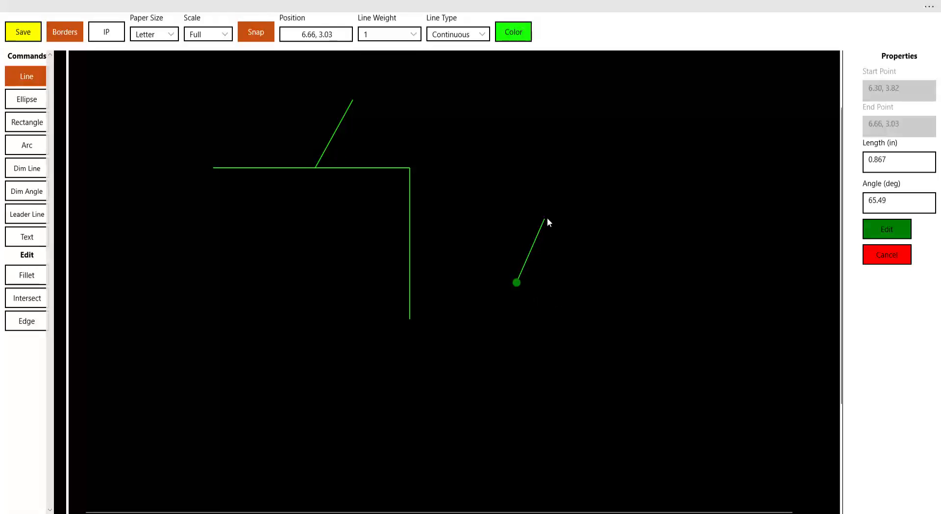
{"action": "left_click", "coordinate": [388, 35]}
{"action": "left_click", "coordinate": [384, 69]}
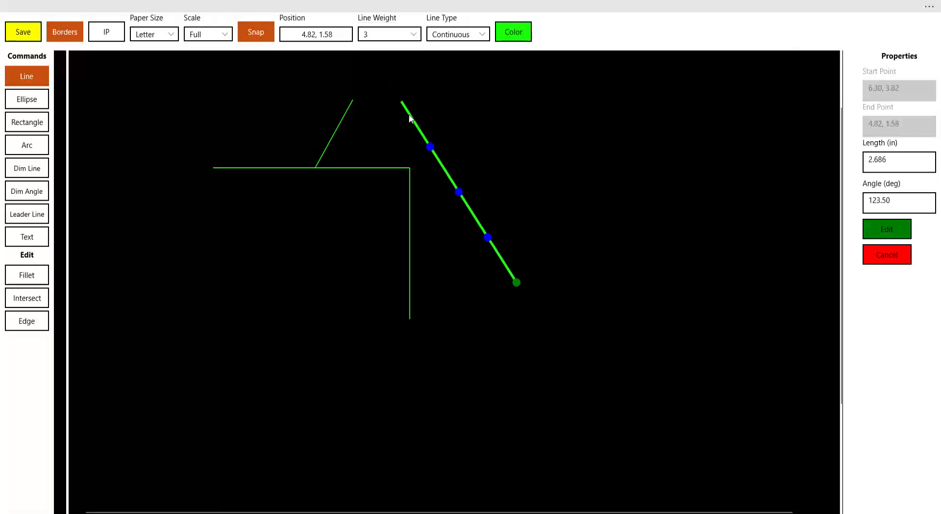
Switch the line being drawn to the Center line type and set its line weight to 1
{"action": "left_click", "coordinate": [456, 34]}
{"action": "left_click", "coordinate": [444, 67]}
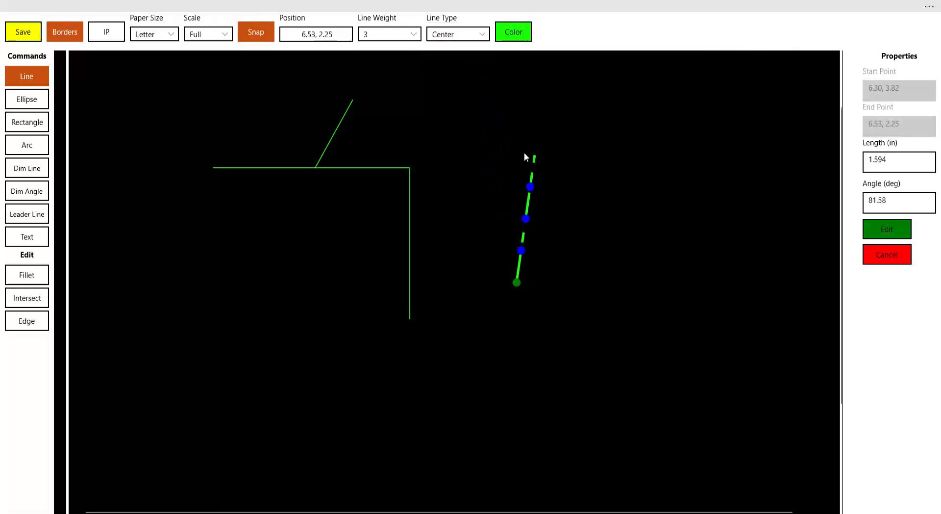
{"action": "left_click", "coordinate": [389, 34]}
{"action": "left_click", "coordinate": [387, 15]}
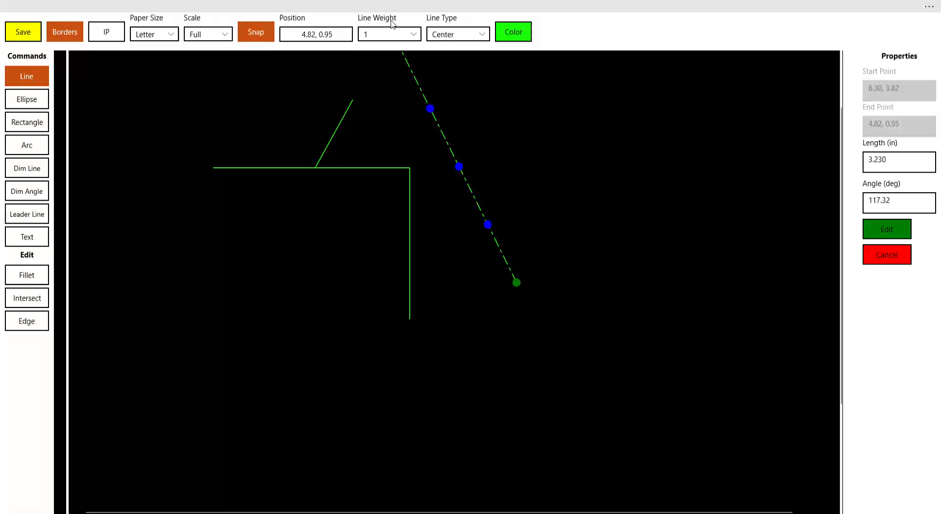
Change the color of the line being drawn to yellow
{"action": "left_click", "coordinate": [528, 38]}
{"action": "left_click_drag", "start_coordinate": [477, 51], "coordinate": [456, 49]}
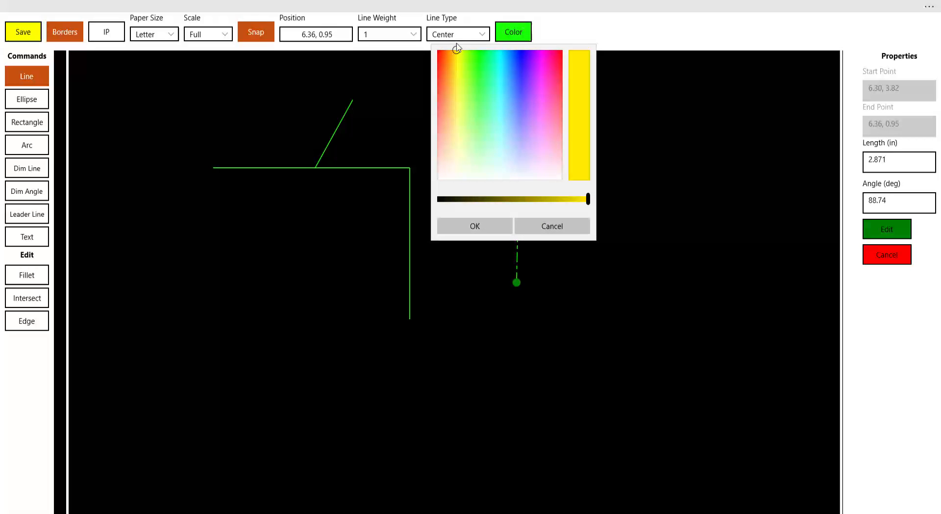
{"action": "left_click", "coordinate": [480, 221]}
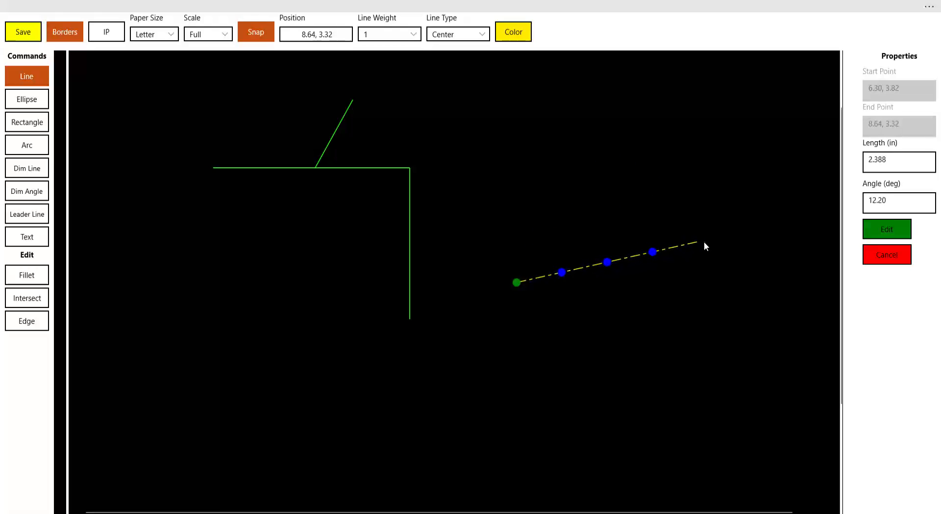
Set the yellow center line's angle to 90 degrees and its length to 2 in, and apply both values
{"action": "left_click_drag", "start_coordinate": [902, 162], "coordinate": [837, 168]}
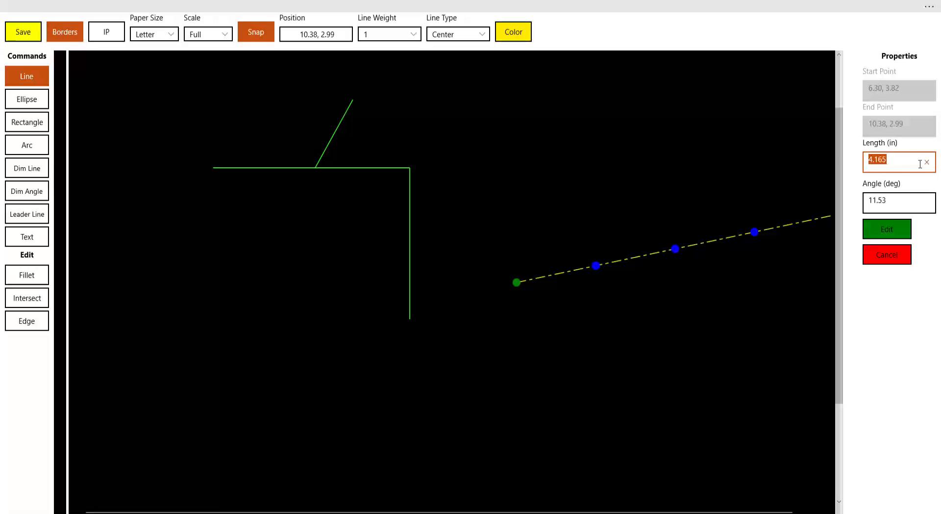
{"action": "left_click_drag", "start_coordinate": [902, 202], "coordinate": [811, 219]}
{"action": "type", "text": "90"}
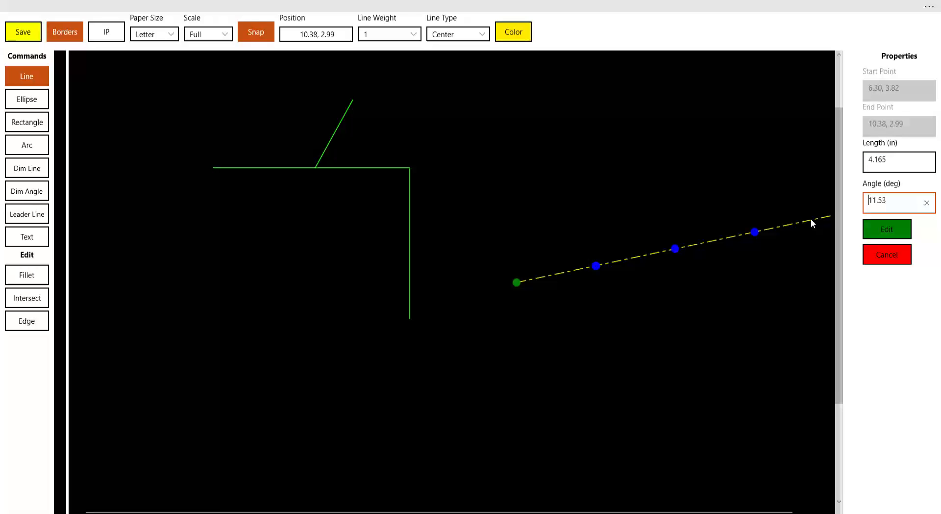
{"action": "left_click", "coordinate": [888, 232]}
{"action": "left_click_drag", "start_coordinate": [898, 206], "coordinate": [855, 207]}
{"action": "type", "text": "90"}
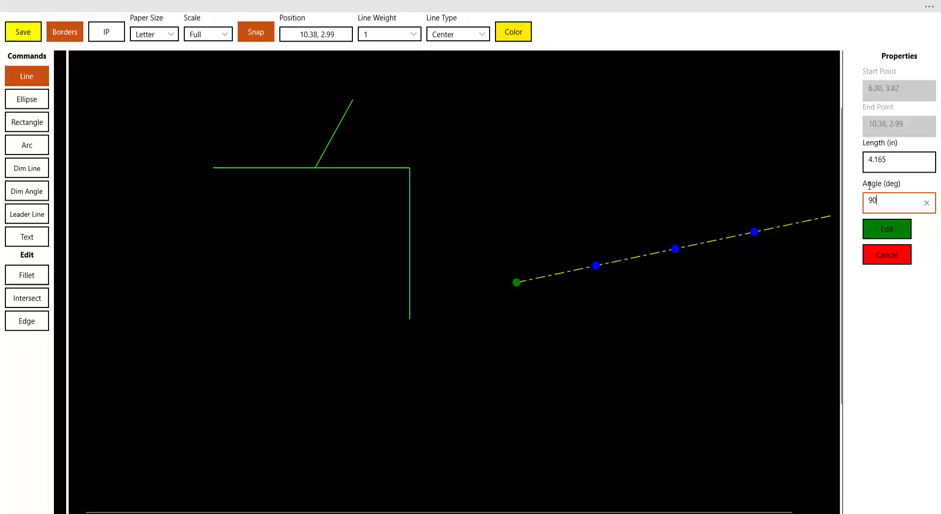
{"action": "left_click_drag", "start_coordinate": [890, 161], "coordinate": [871, 168]}
{"action": "type", "text": "2"}
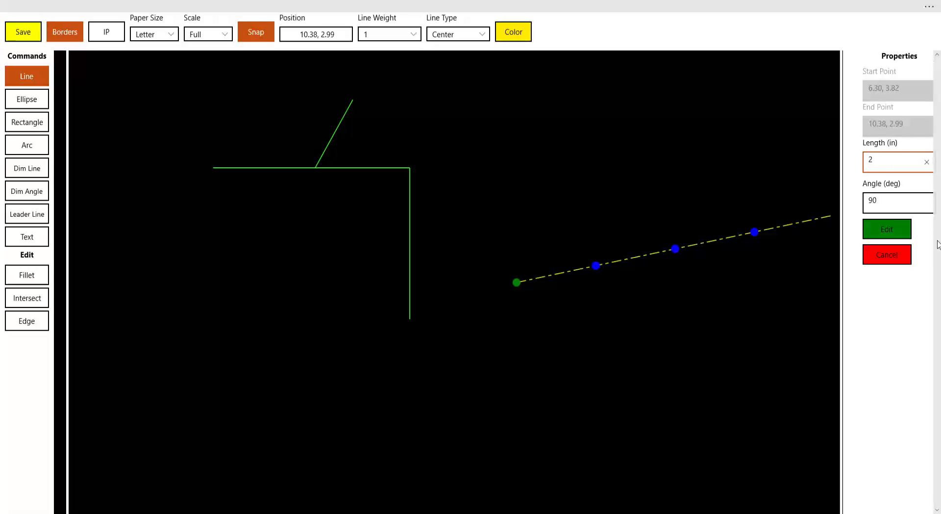
{"action": "left_click", "coordinate": [893, 235]}
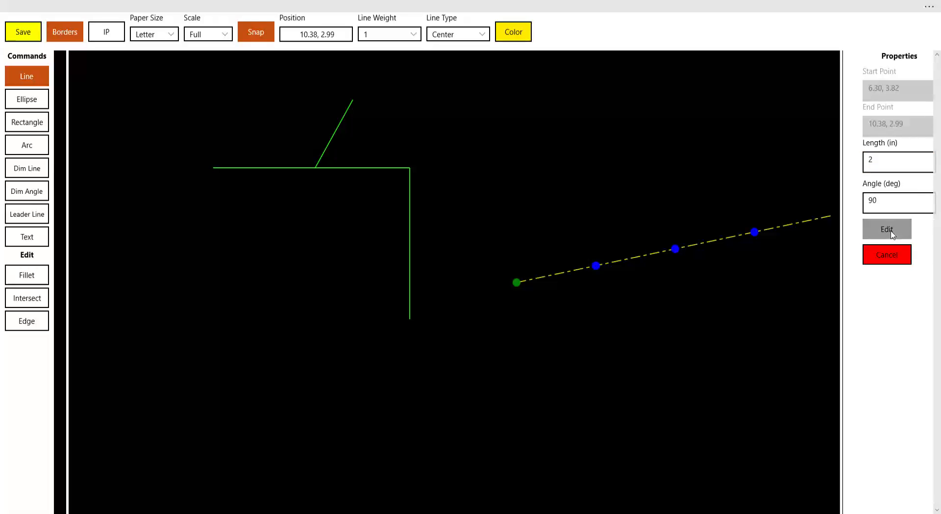